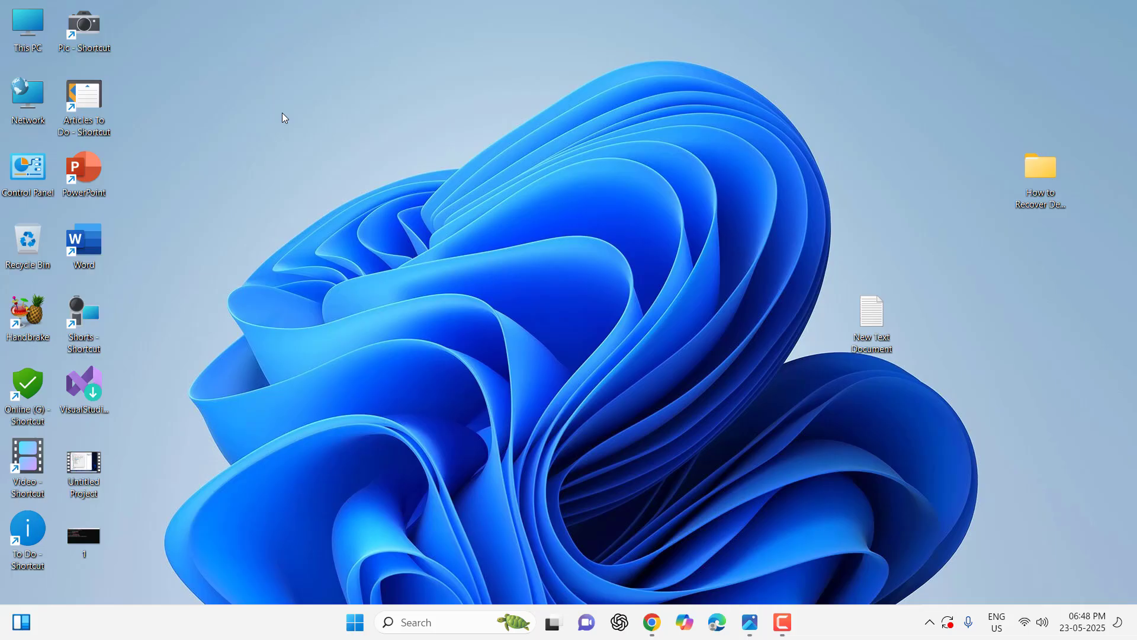
Run the Internet Connections troubleshooter from Settings > System > Troubleshoot > Other troubleshooters.
click(357, 621)
click(607, 192)
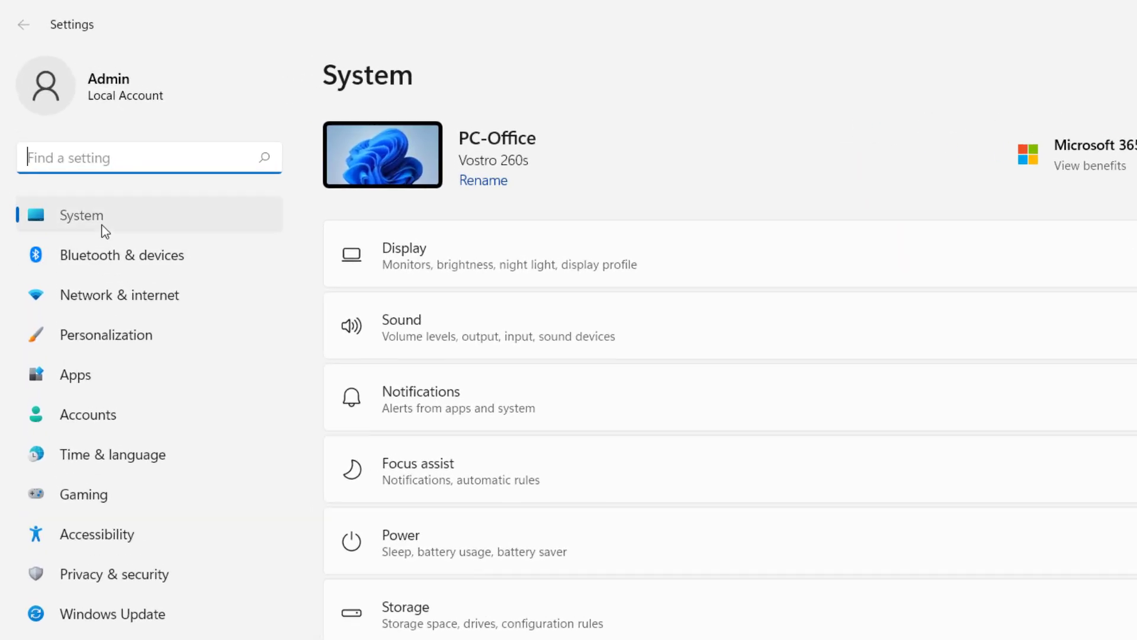
scroll(515, 361, down, 5)
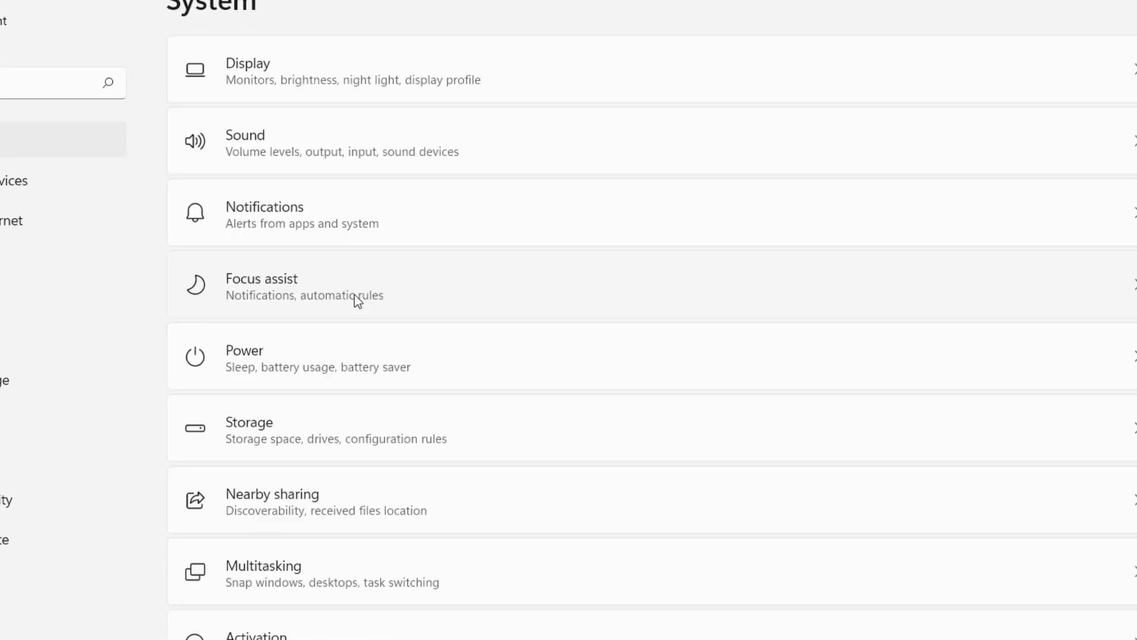
click(243, 363)
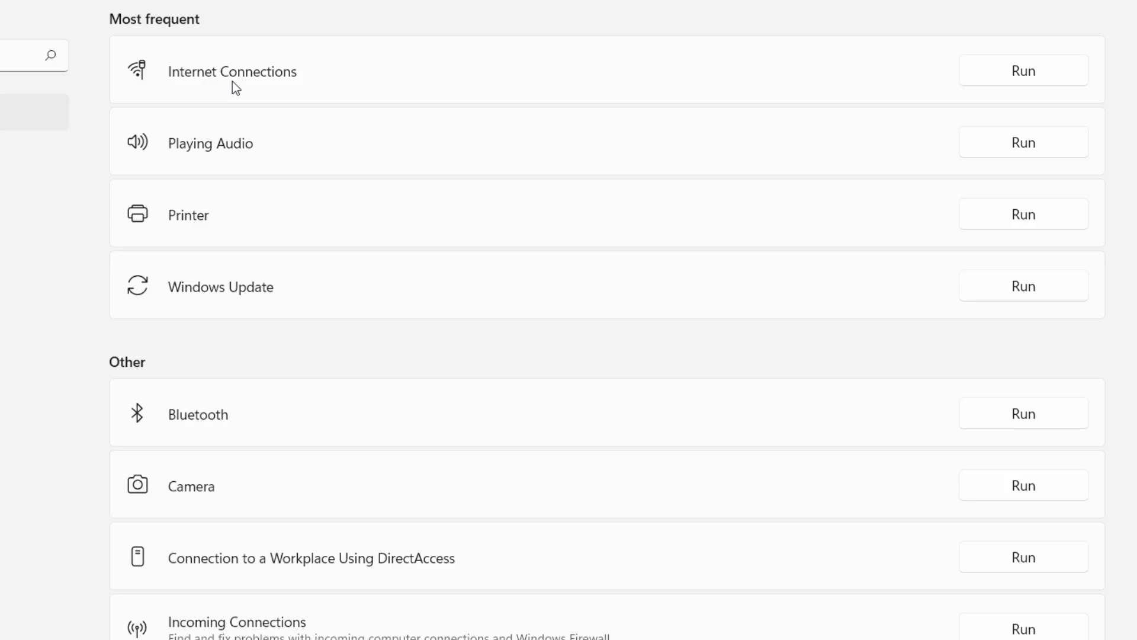
click(1033, 71)
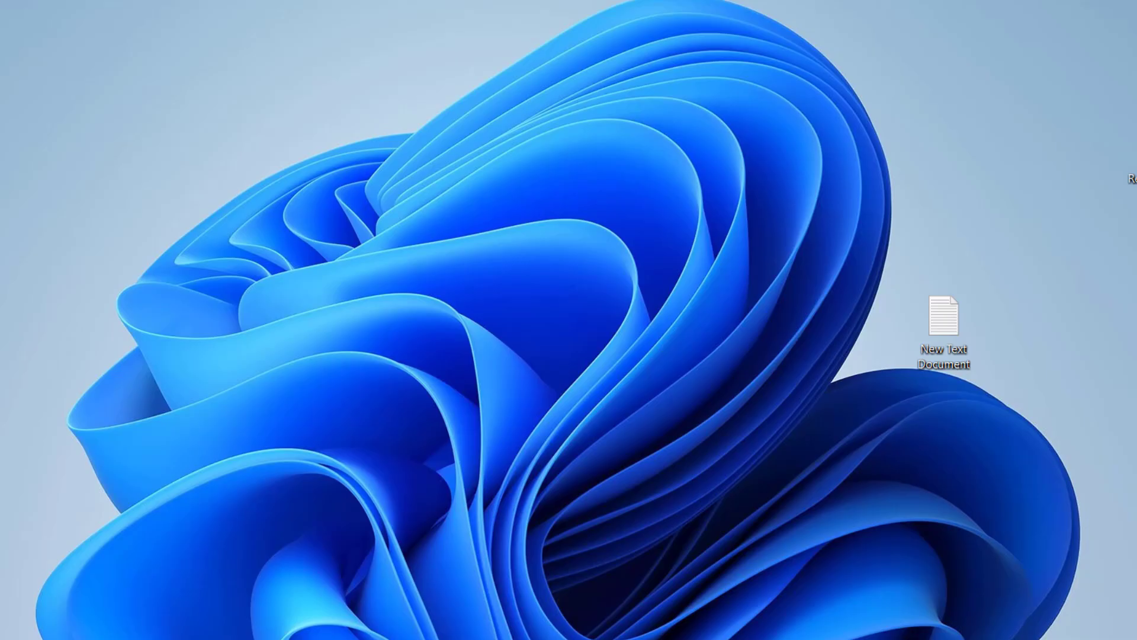
Search for cmd in Start and launch Command Prompt as administrator.
key(super)
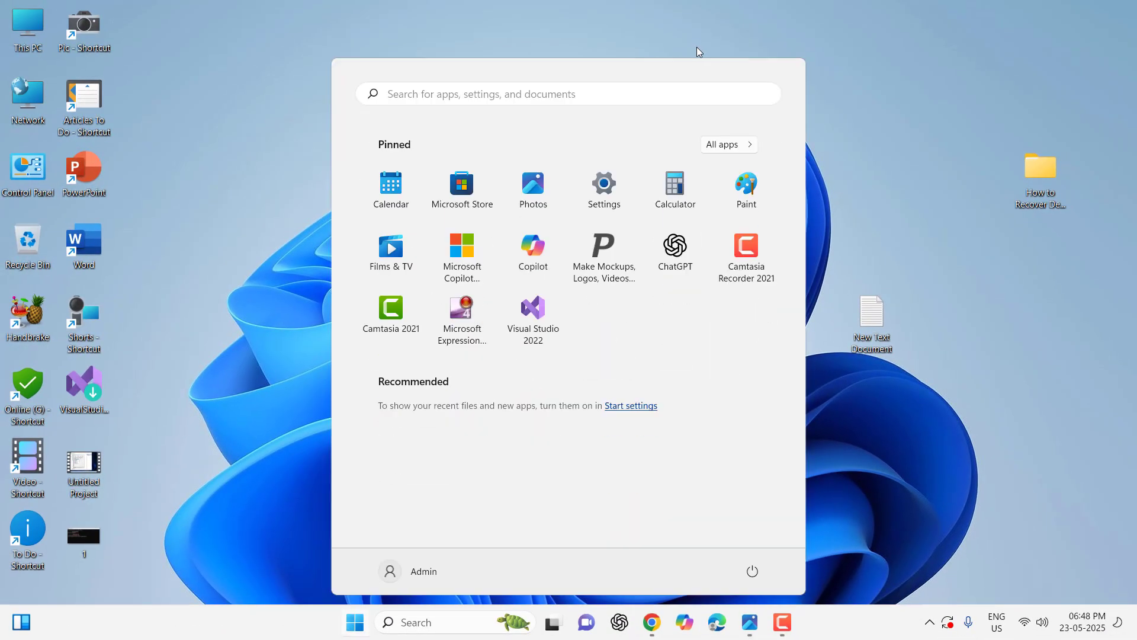
key(super)
key(super)
text(cmd)
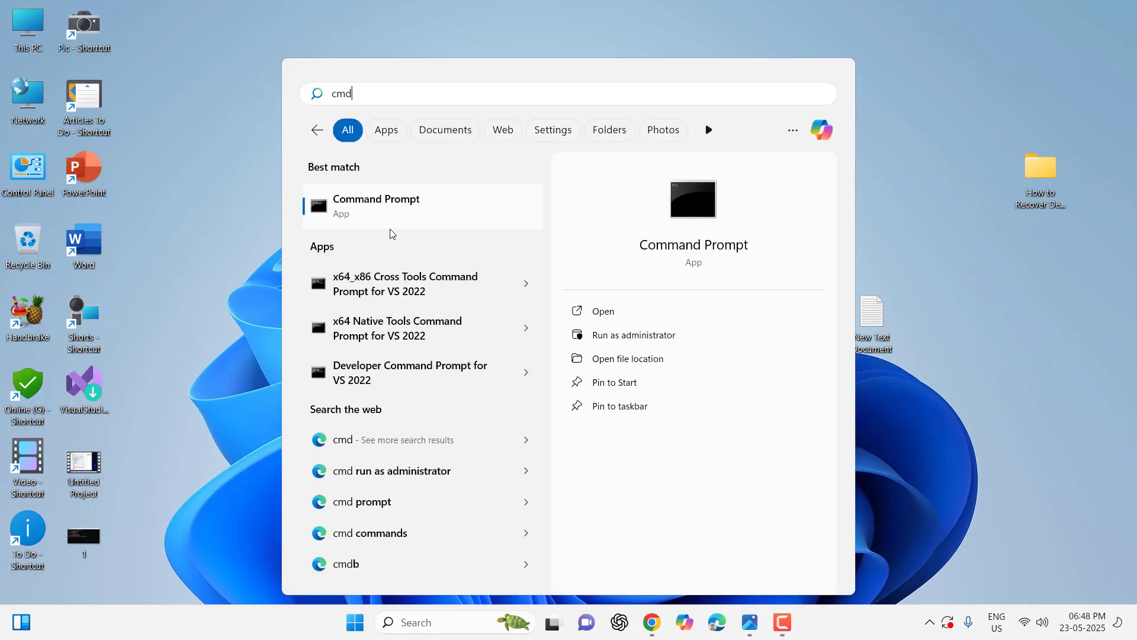
right_click(396, 220)
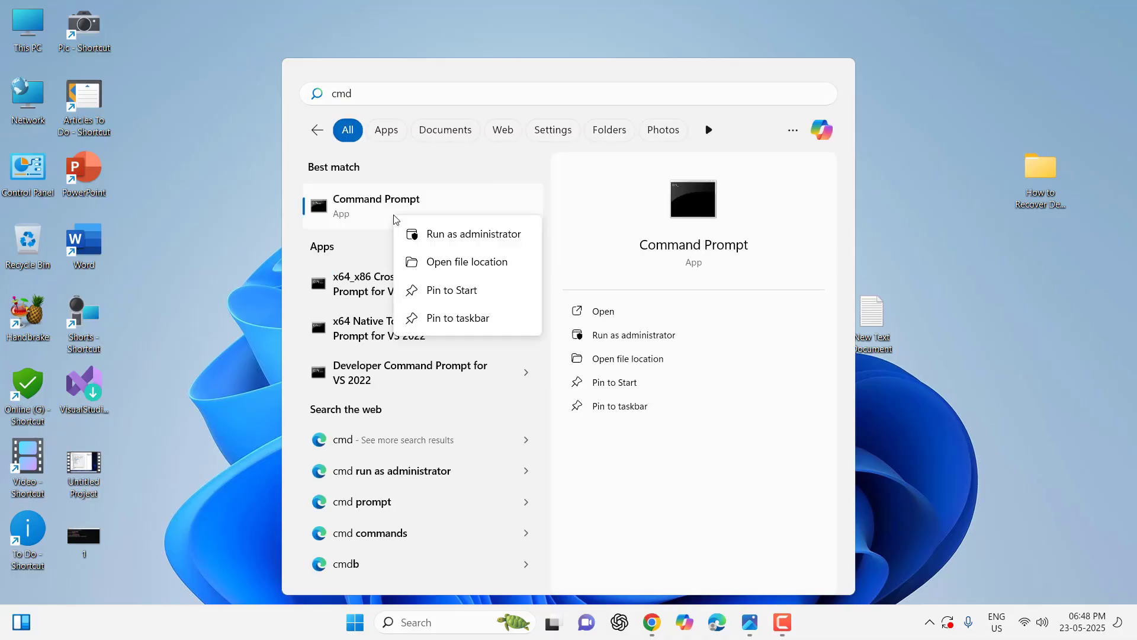
click(501, 237)
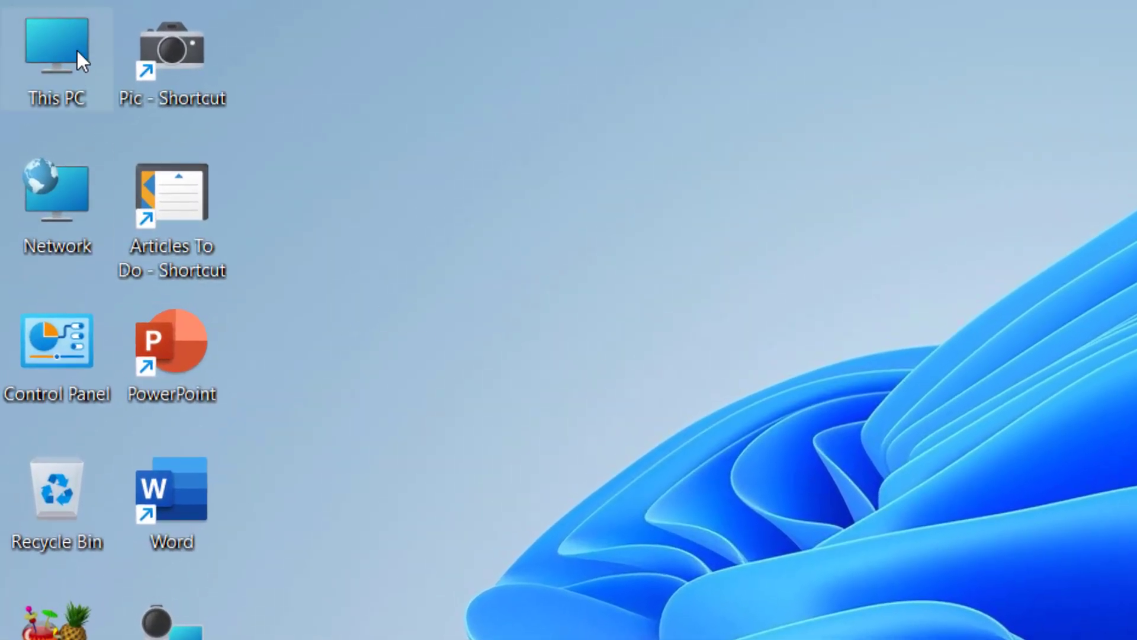
right_click(77, 51)
click(265, 148)
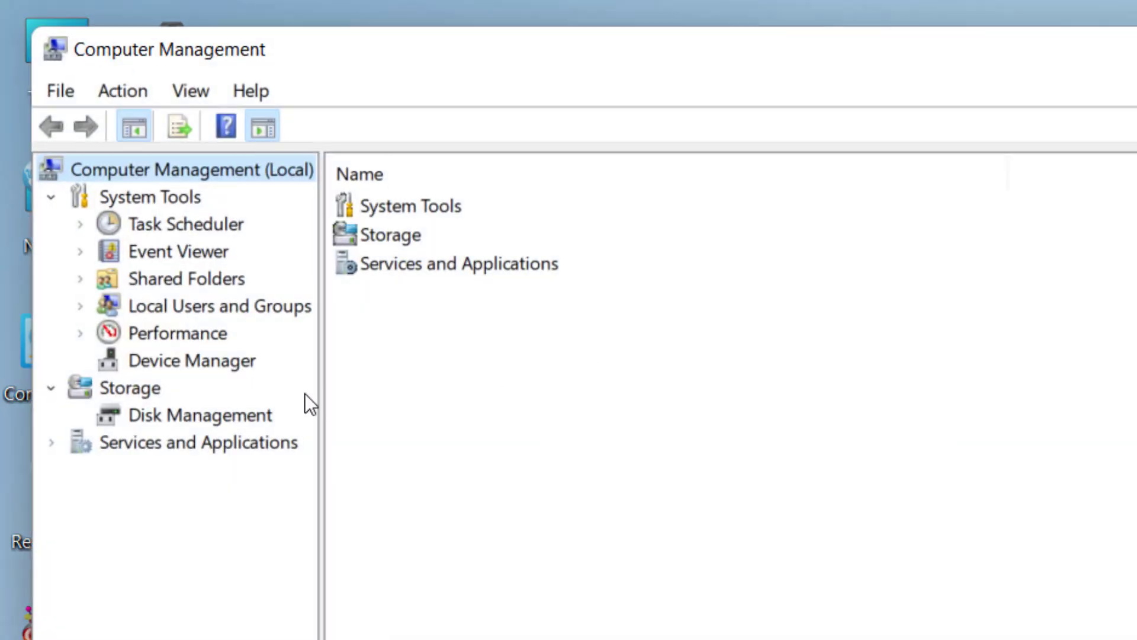
click(185, 361)
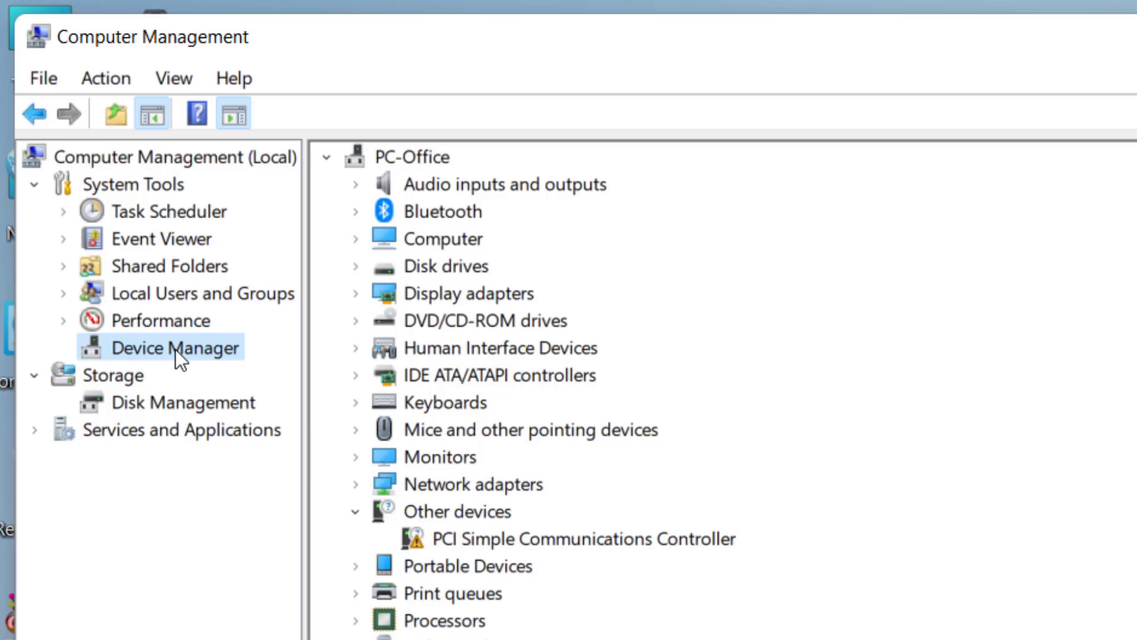
click(253, 409)
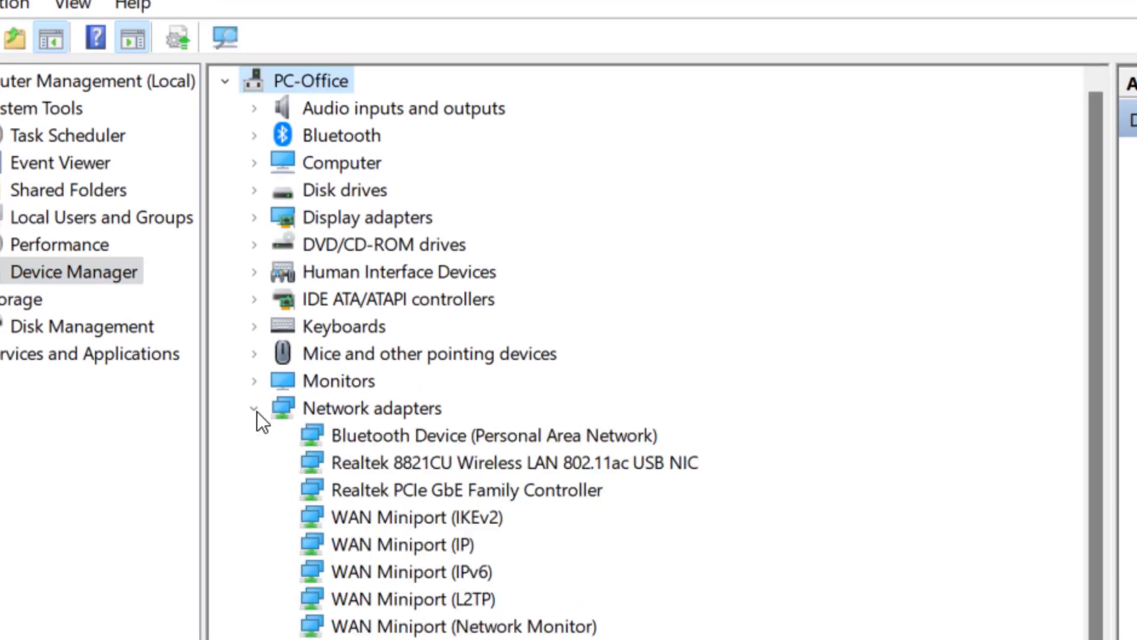
right_click(390, 466)
click(453, 486)
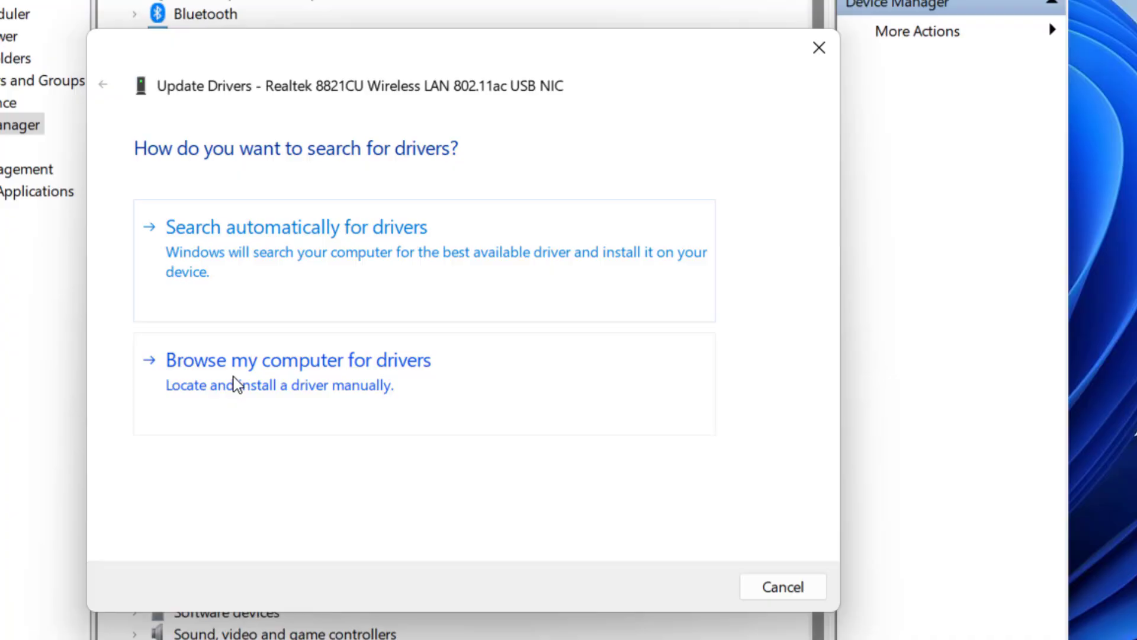
click(235, 385)
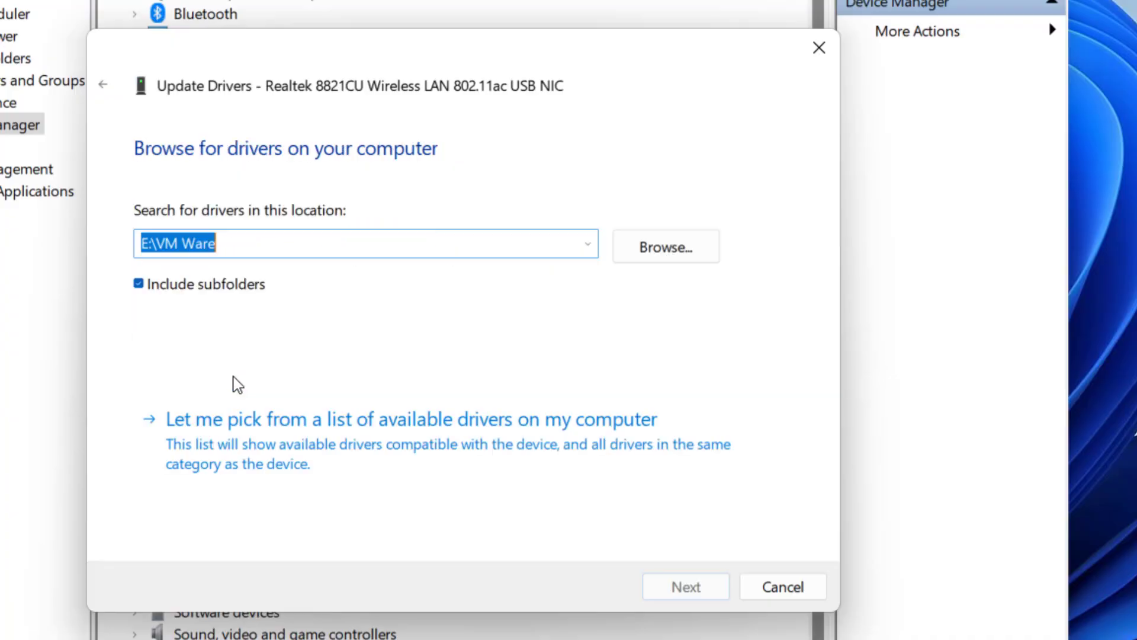
click(227, 445)
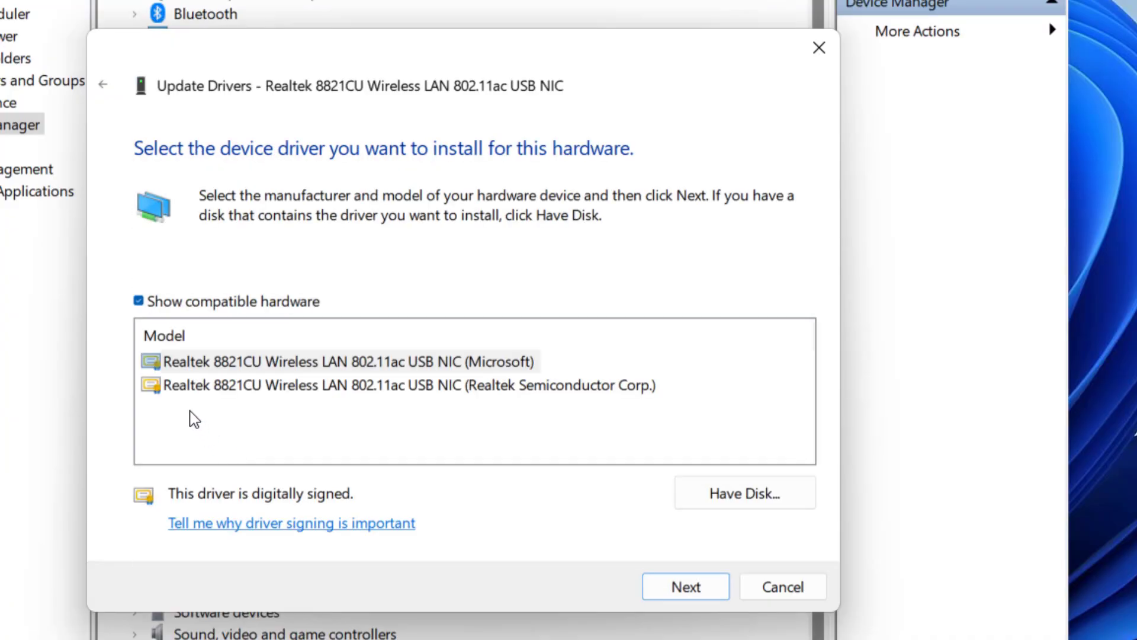
click(220, 366)
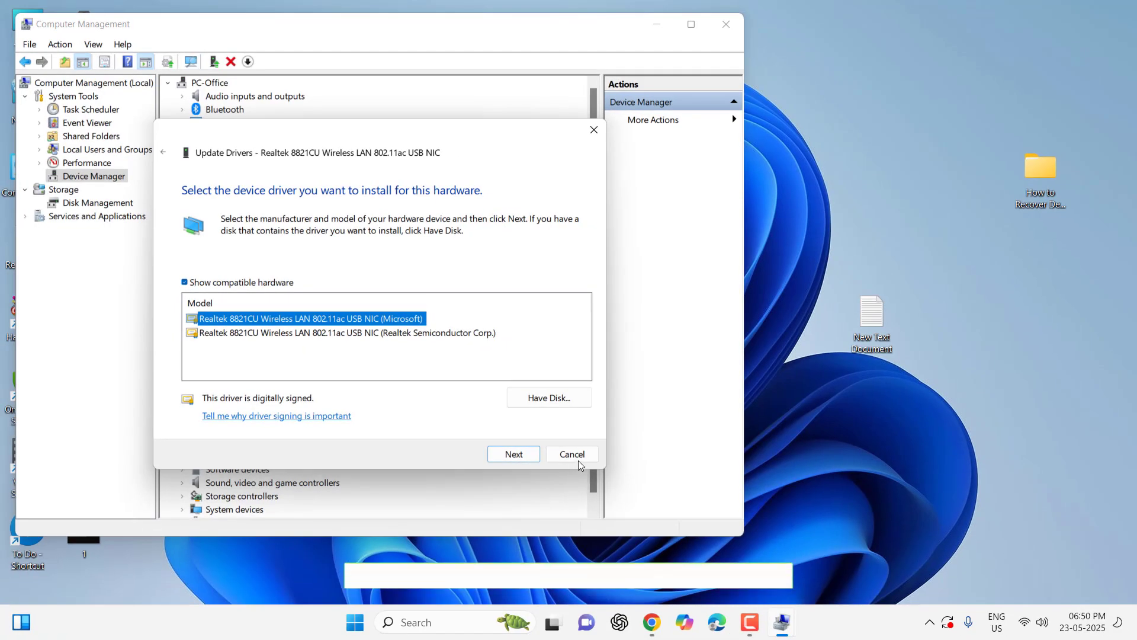
click(573, 454)
click(726, 24)
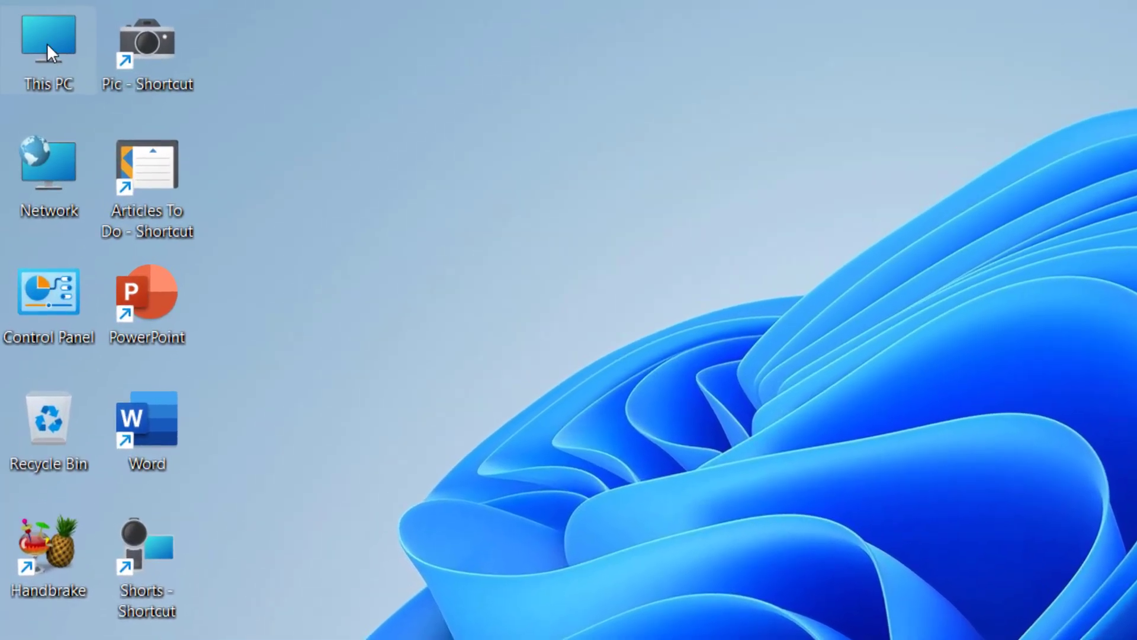
In Computer Management's Device Manager, select the wireless adapter's Roaming Aggressiveness advanced property.
right_click(47, 45)
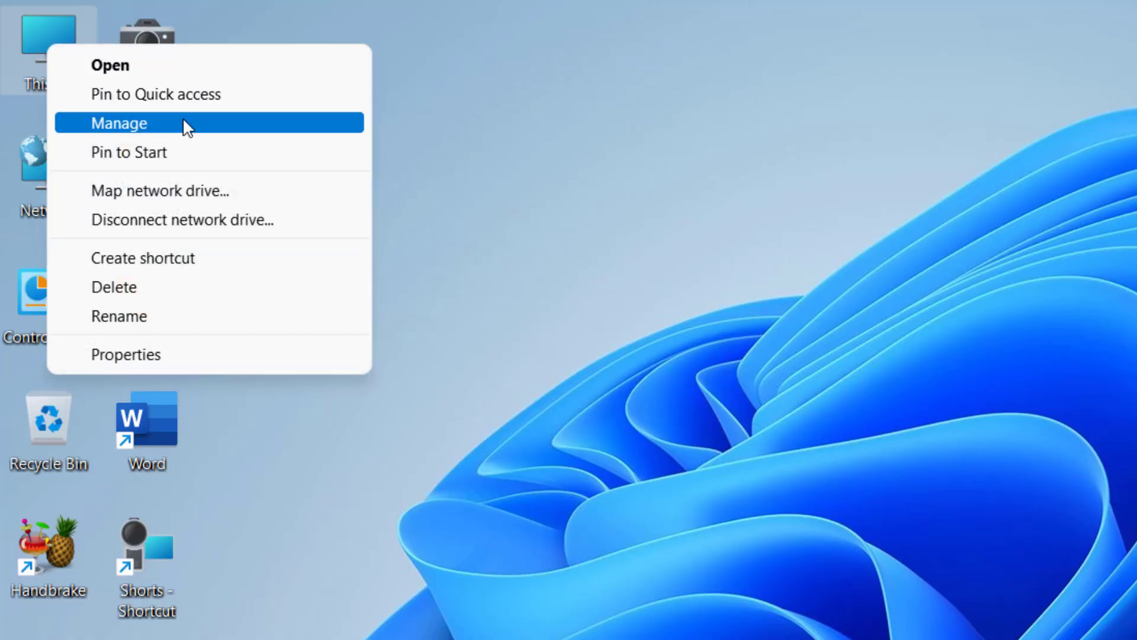
click(183, 121)
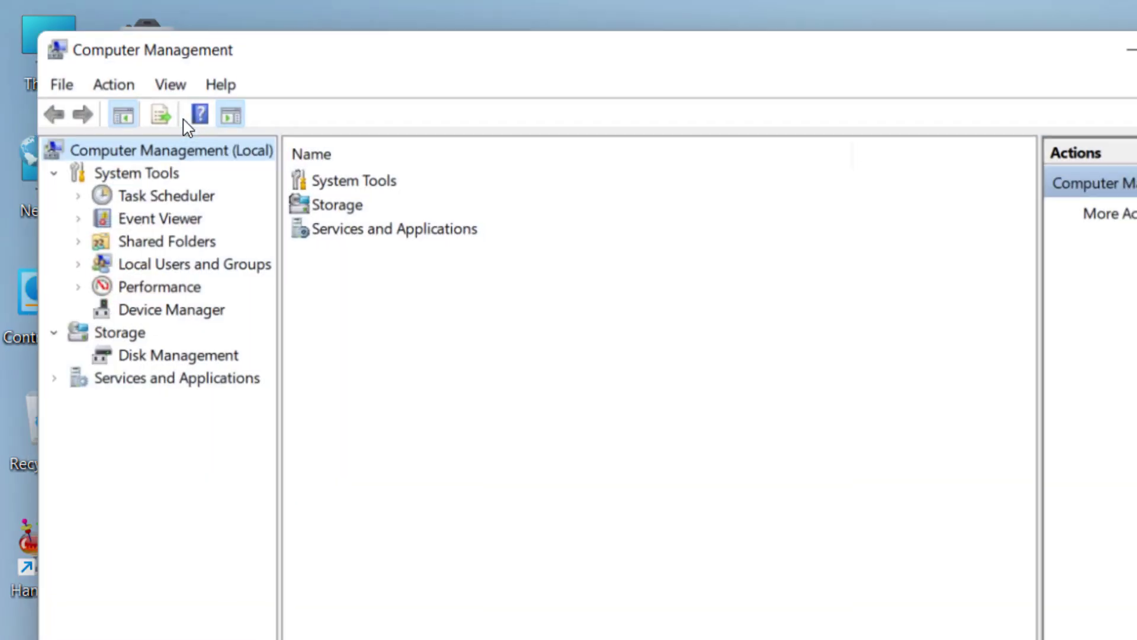
click(193, 308)
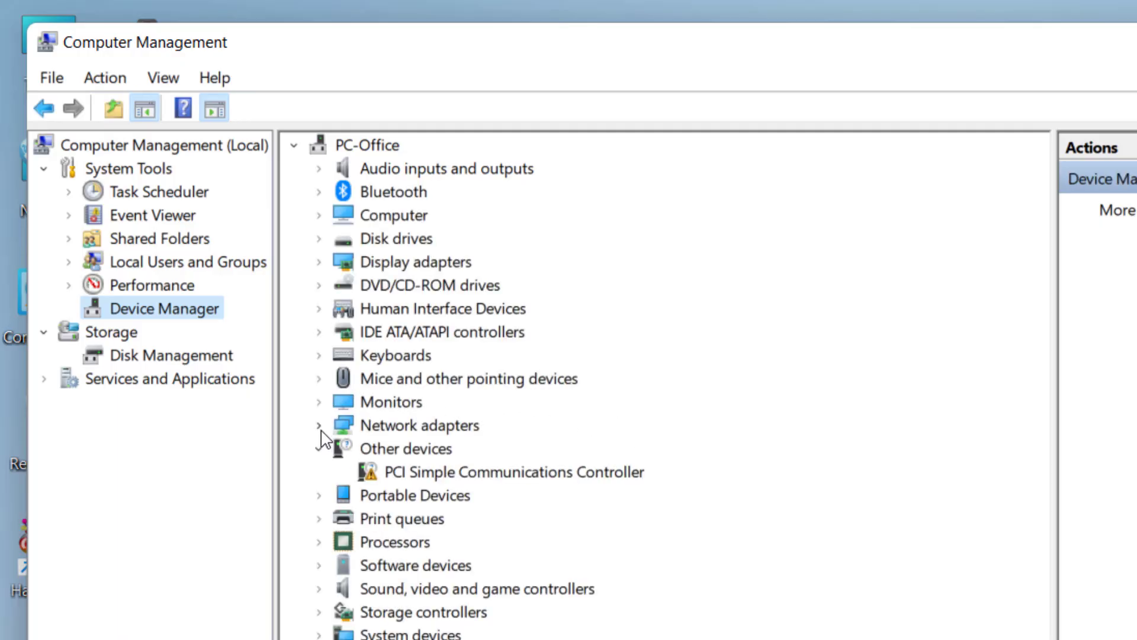
click(320, 426)
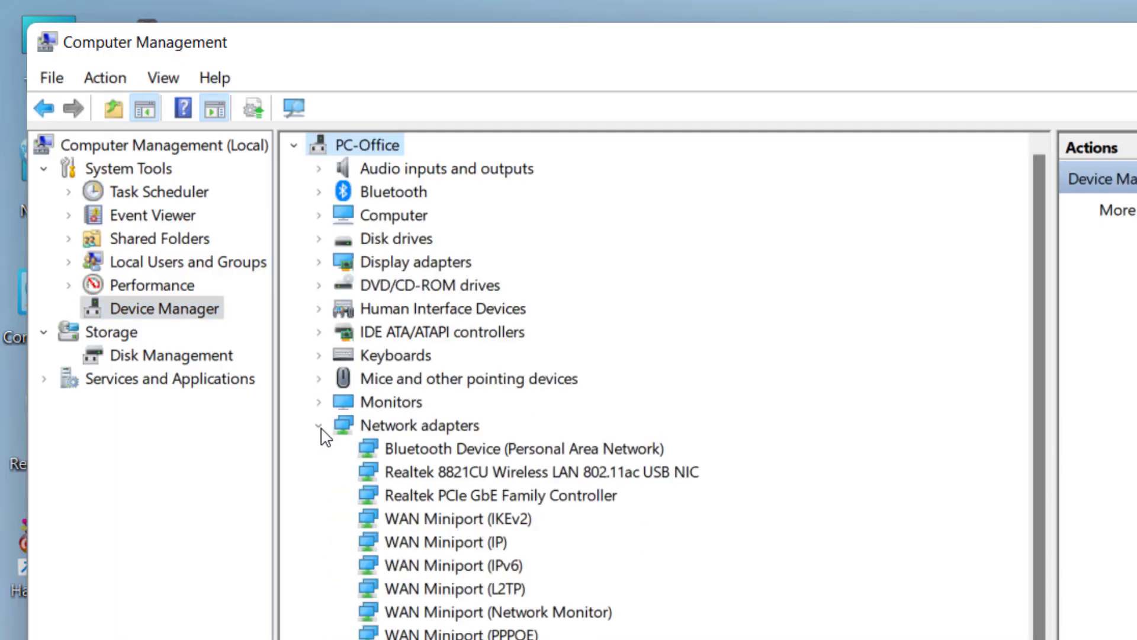
click(424, 473)
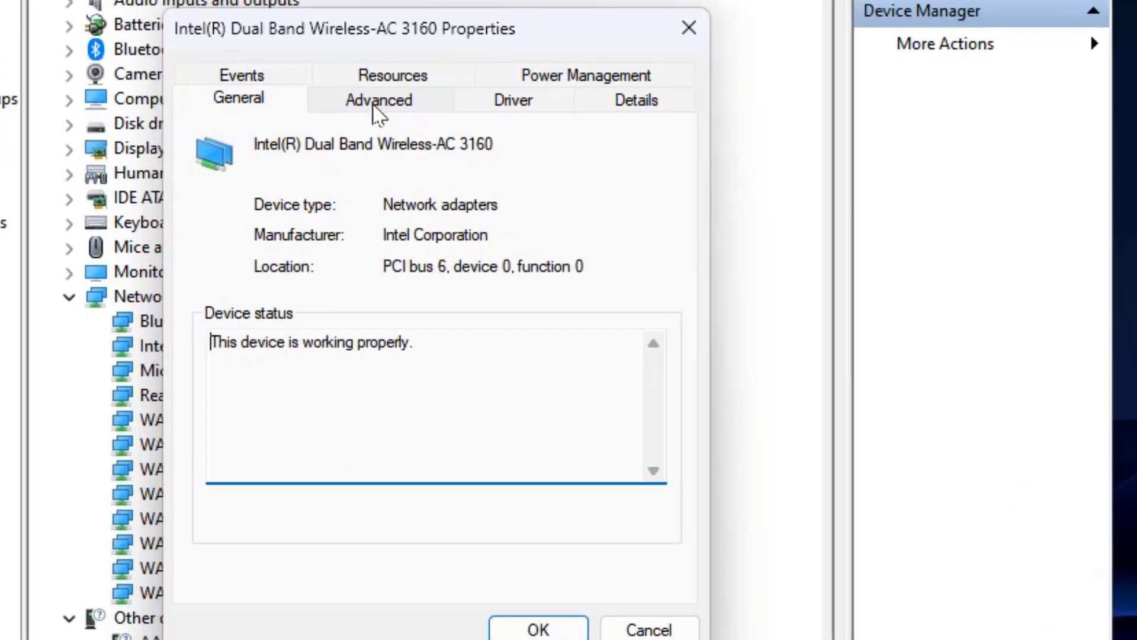
click(375, 113)
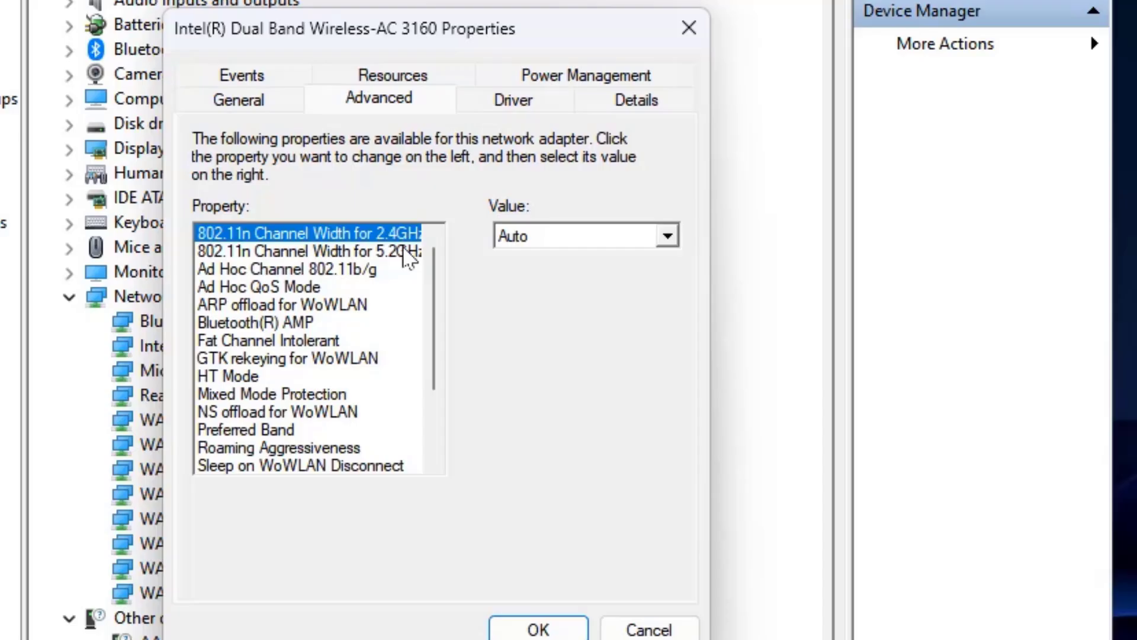
drag(441, 373, 440, 395)
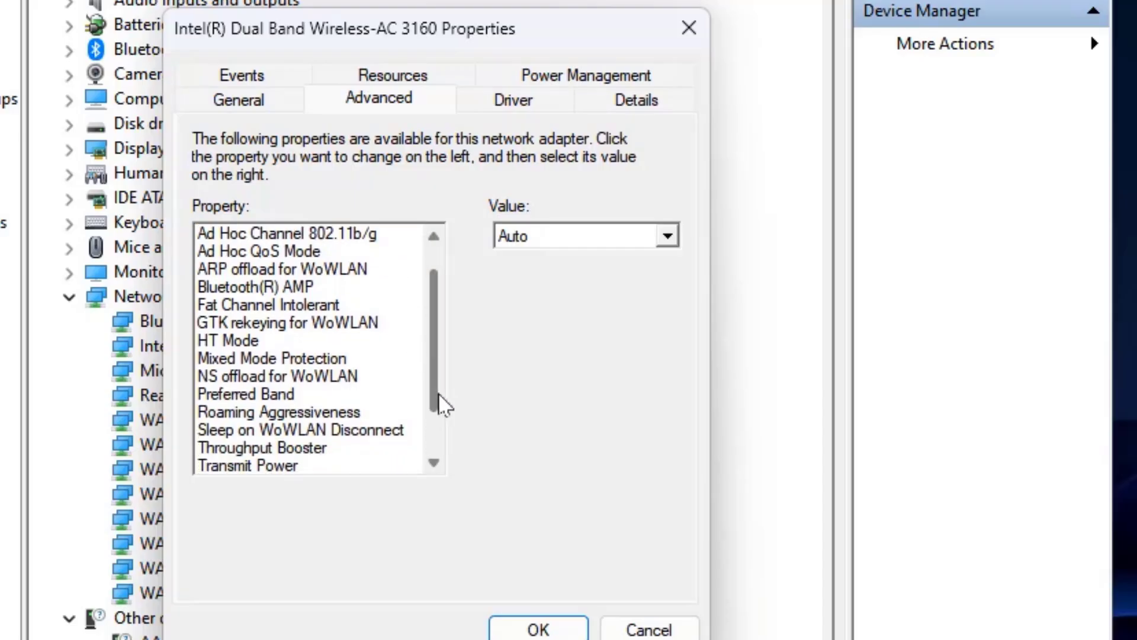
click(341, 413)
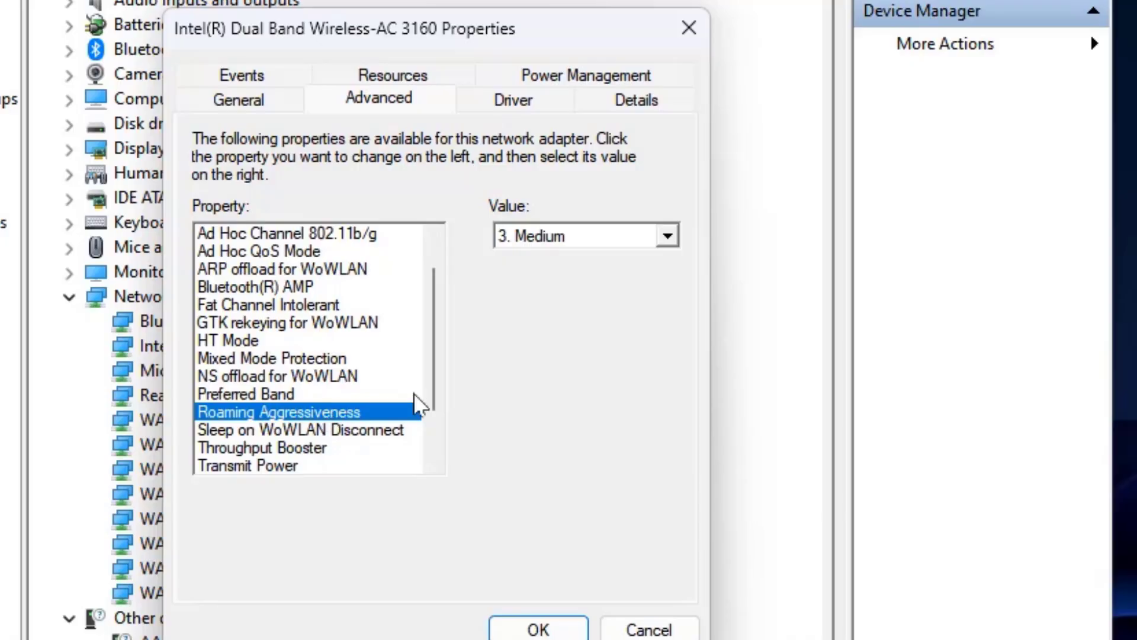
Try Roaming Aggressiveness 4. Medium-High and 5. Highest, then settle on 3. Medium.
click(668, 236)
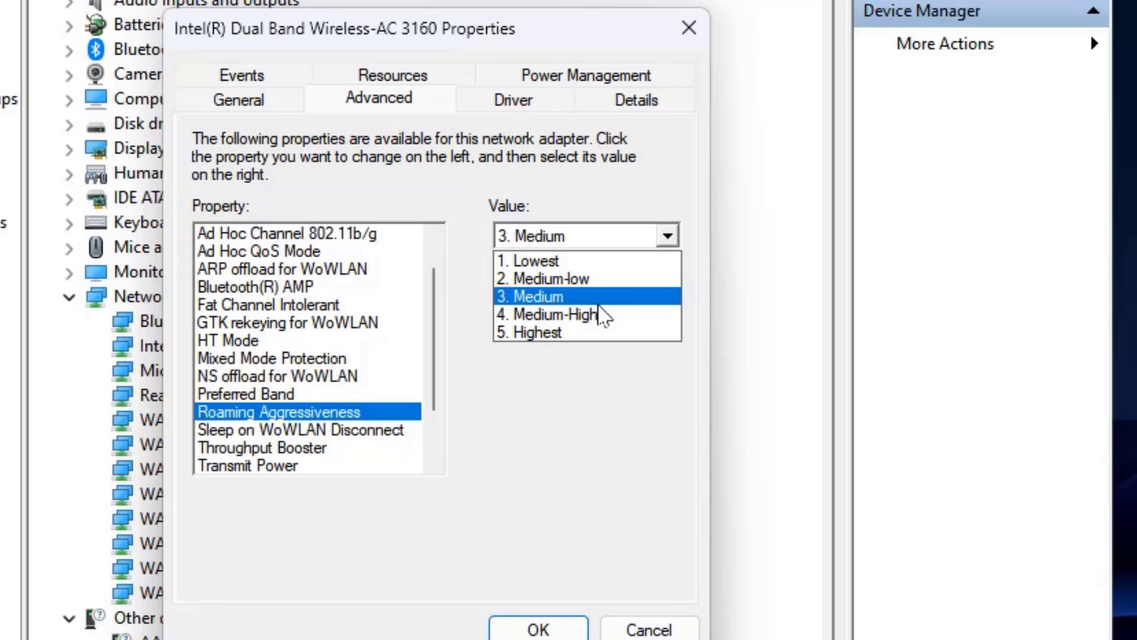
click(598, 315)
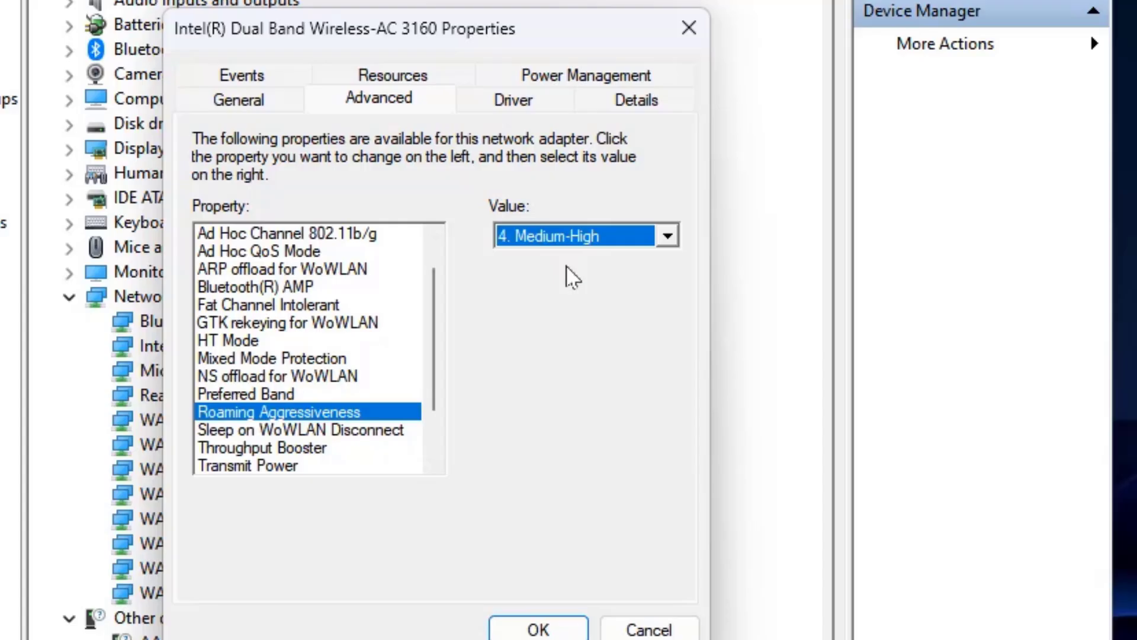
click(579, 242)
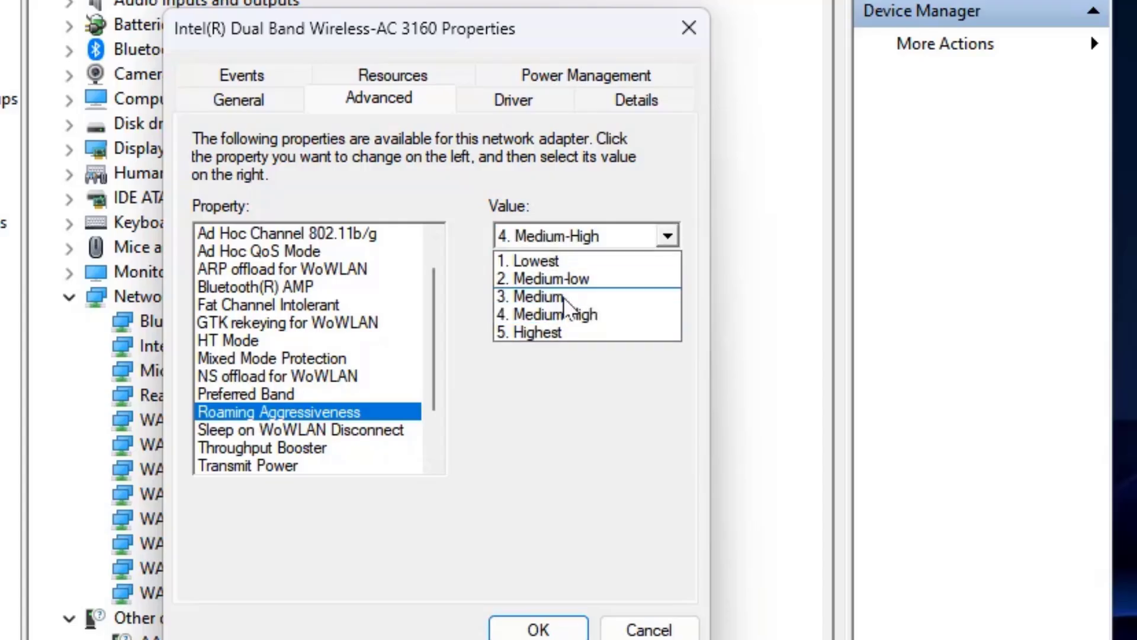
click(544, 335)
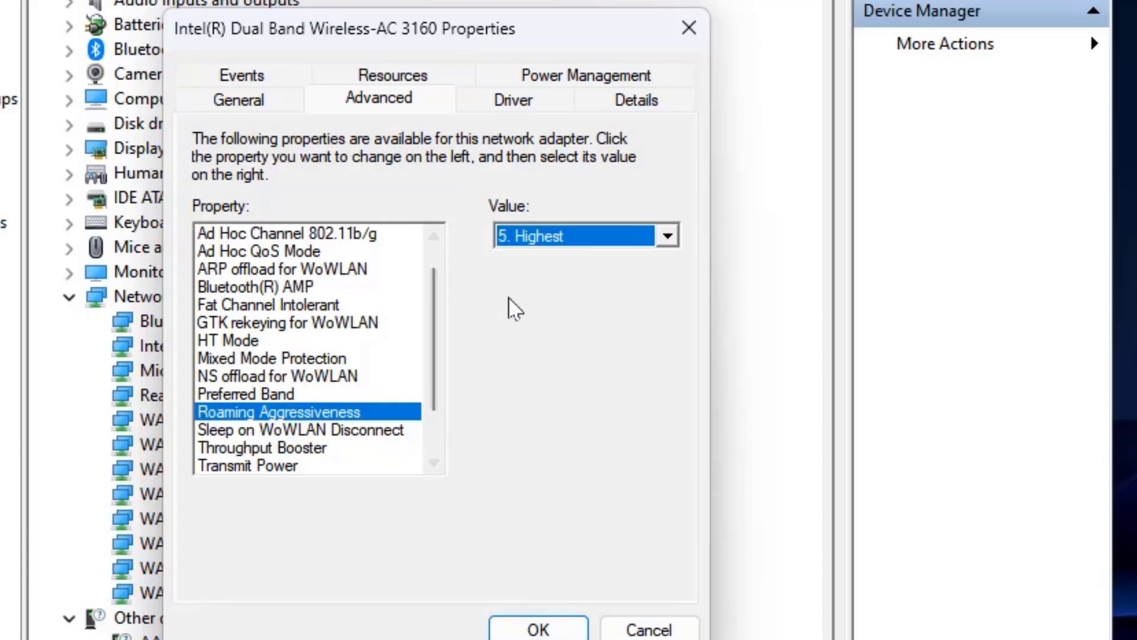
click(558, 240)
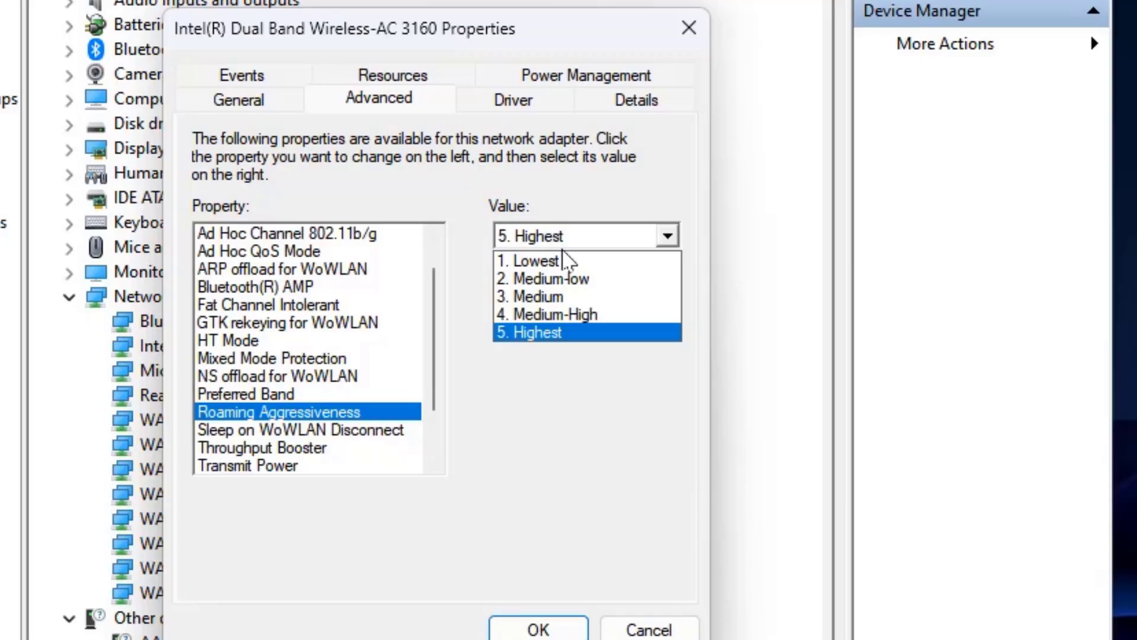
click(616, 297)
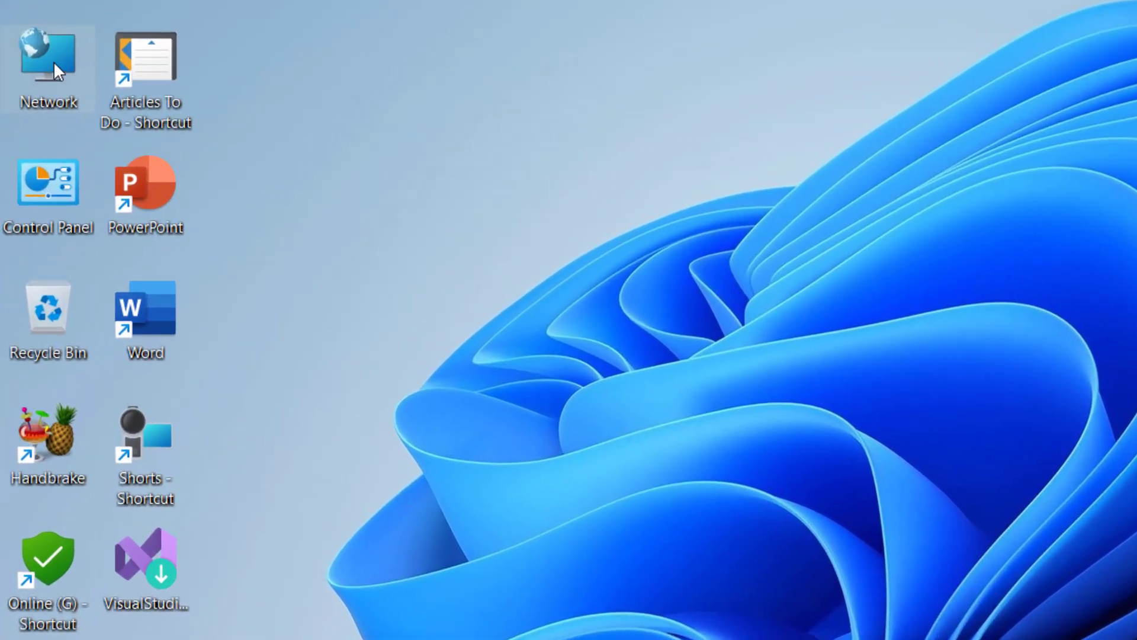
Open the Wi-Fi 4 adapter's Internet Protocol Version 4 (TCP/IPv4) properties.
right_click(32, 99)
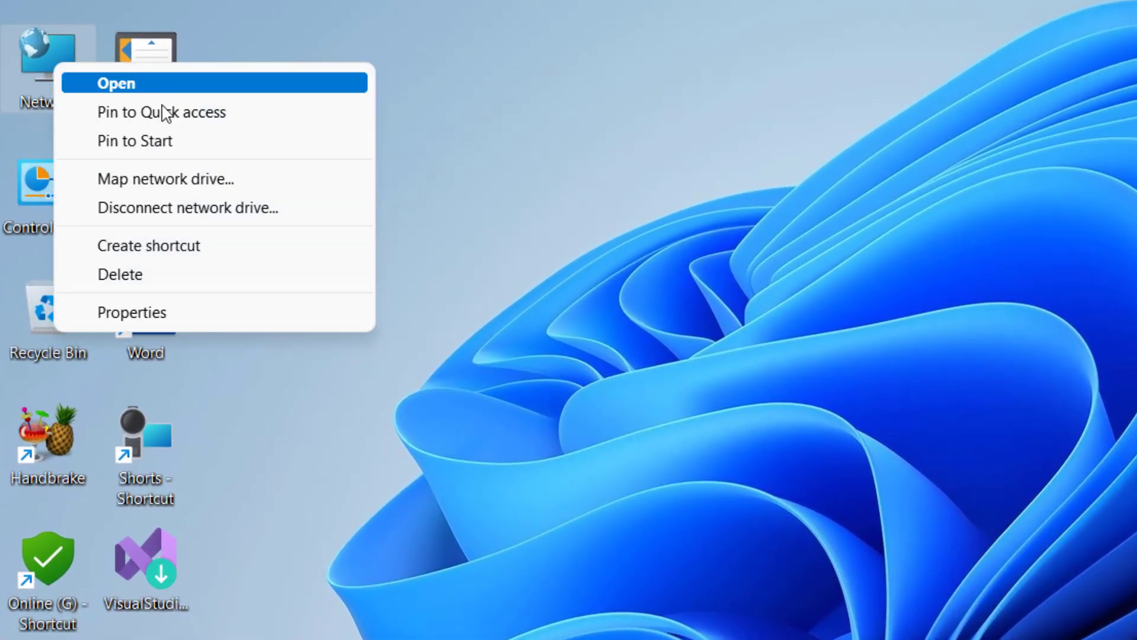
click(231, 314)
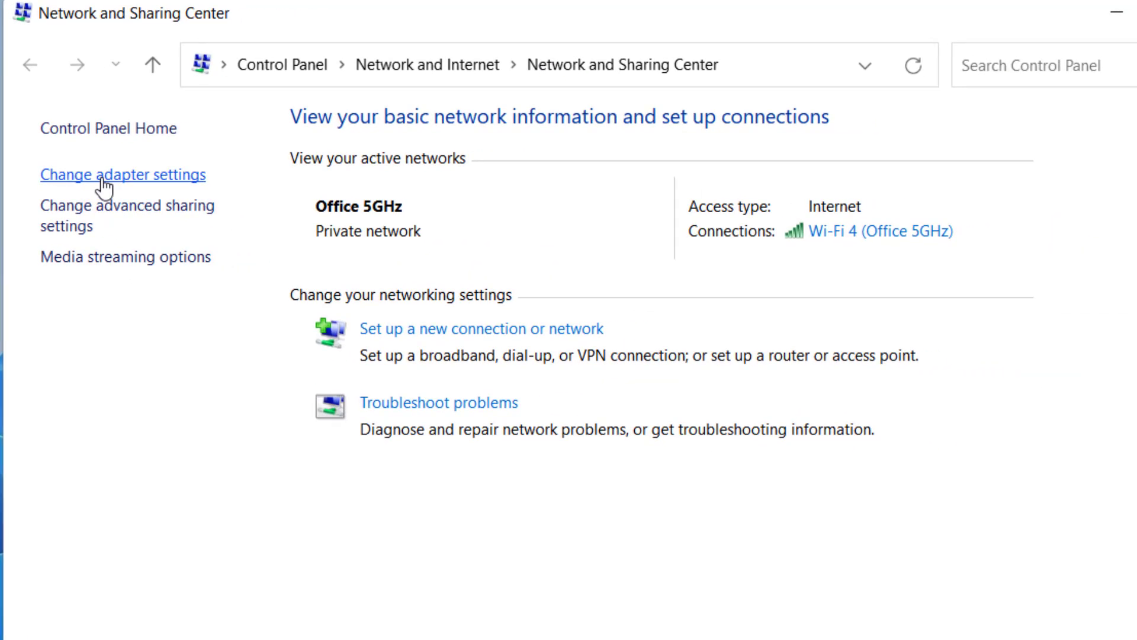
click(102, 181)
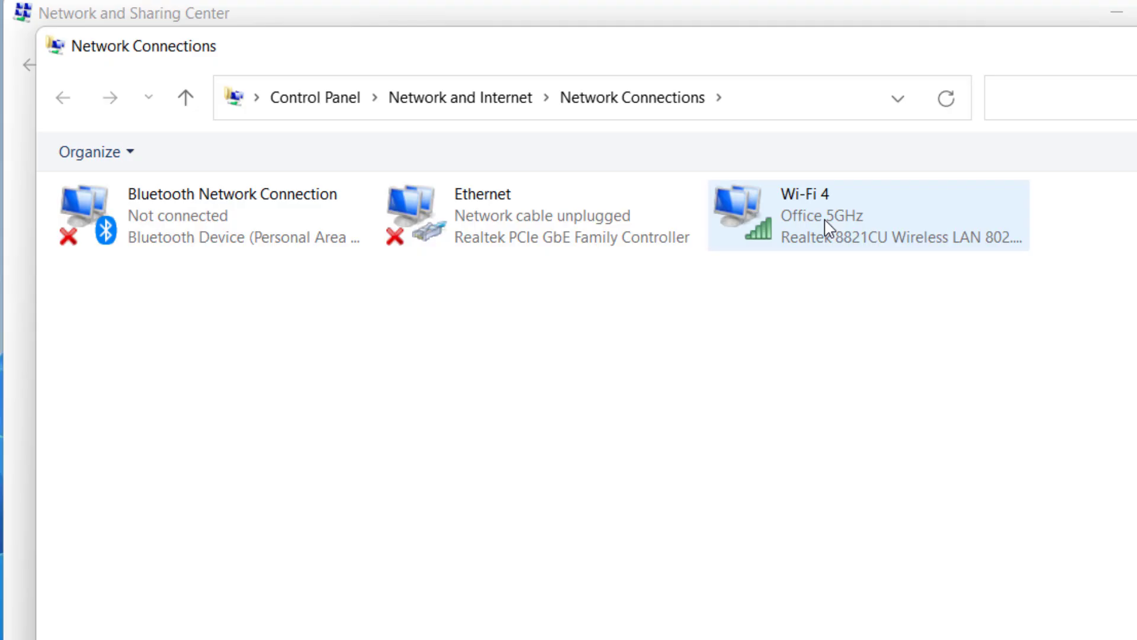
click(826, 222)
right_click(826, 224)
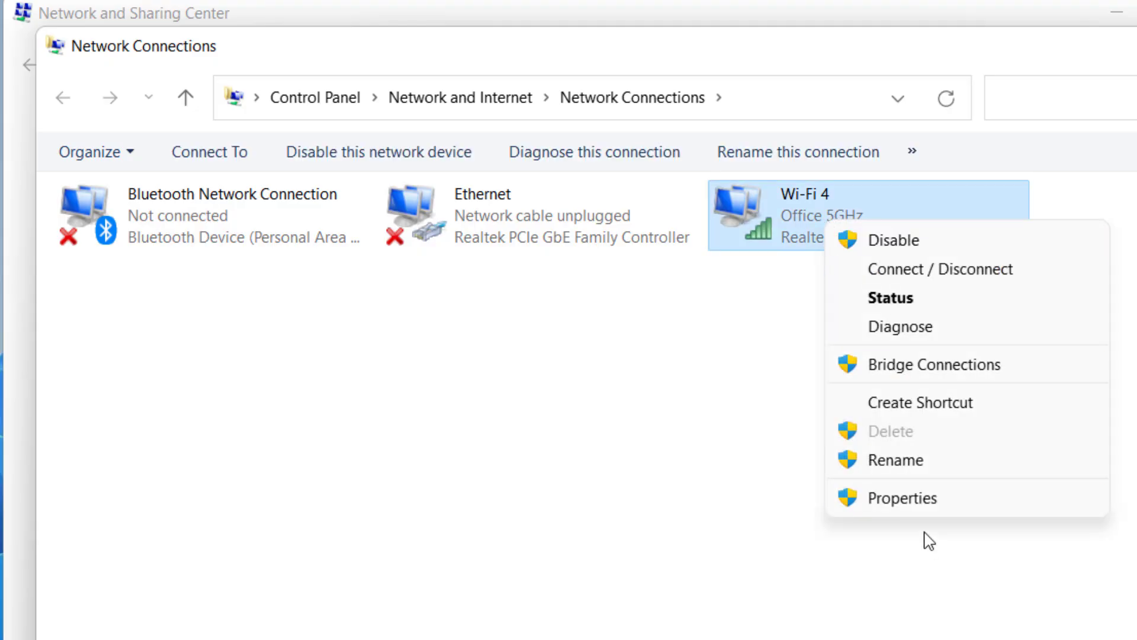
click(870, 501)
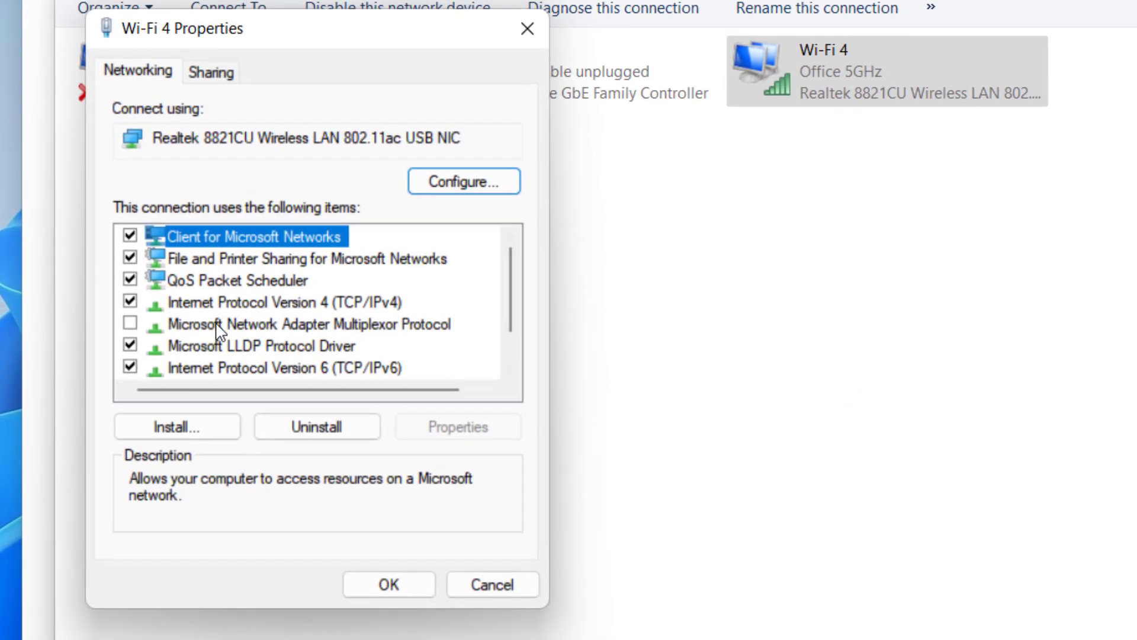
click(222, 301)
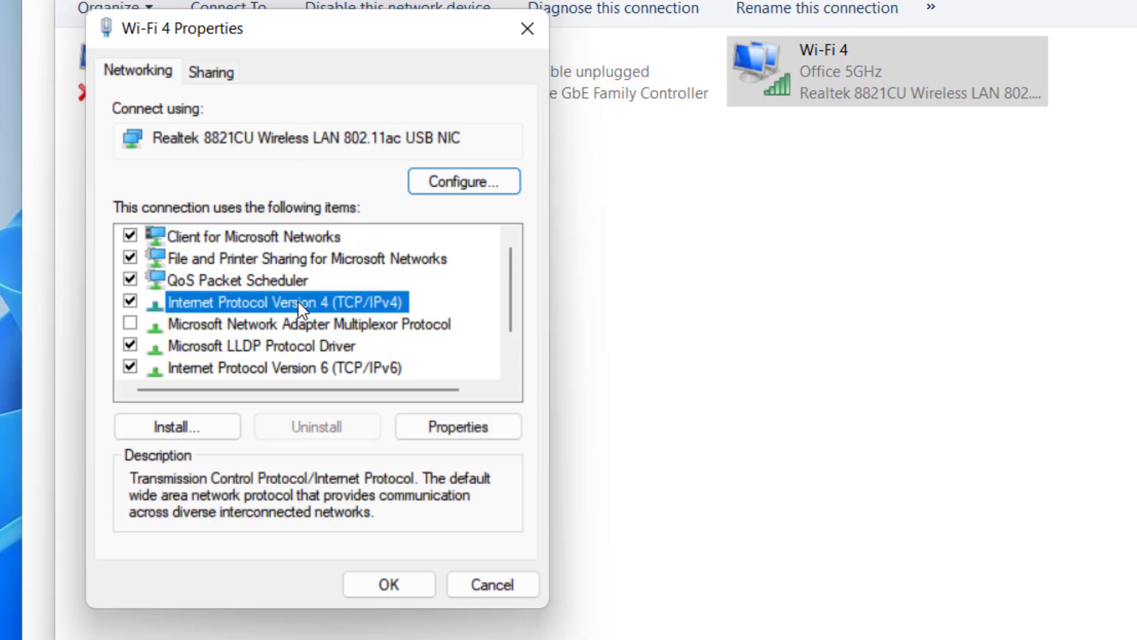
click(457, 431)
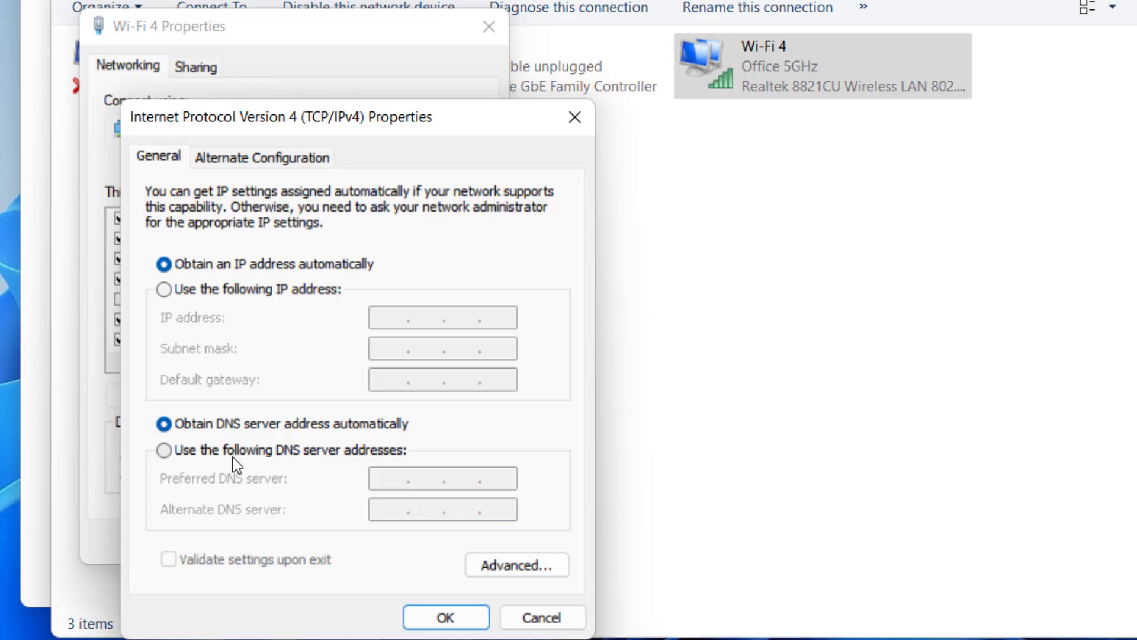
Set preferred DNS 8.8.8.8 and alternate DNS 8.8.4.4, then save the properties.
click(201, 454)
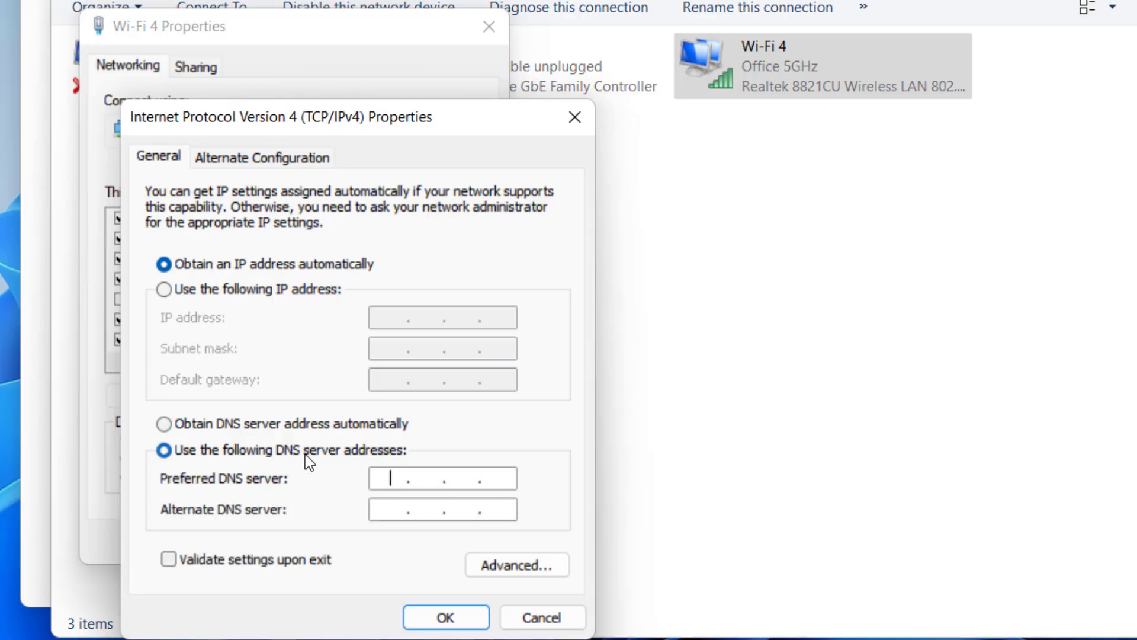
text(8.8.8.8)
click(379, 509)
text(8.8.4.4)
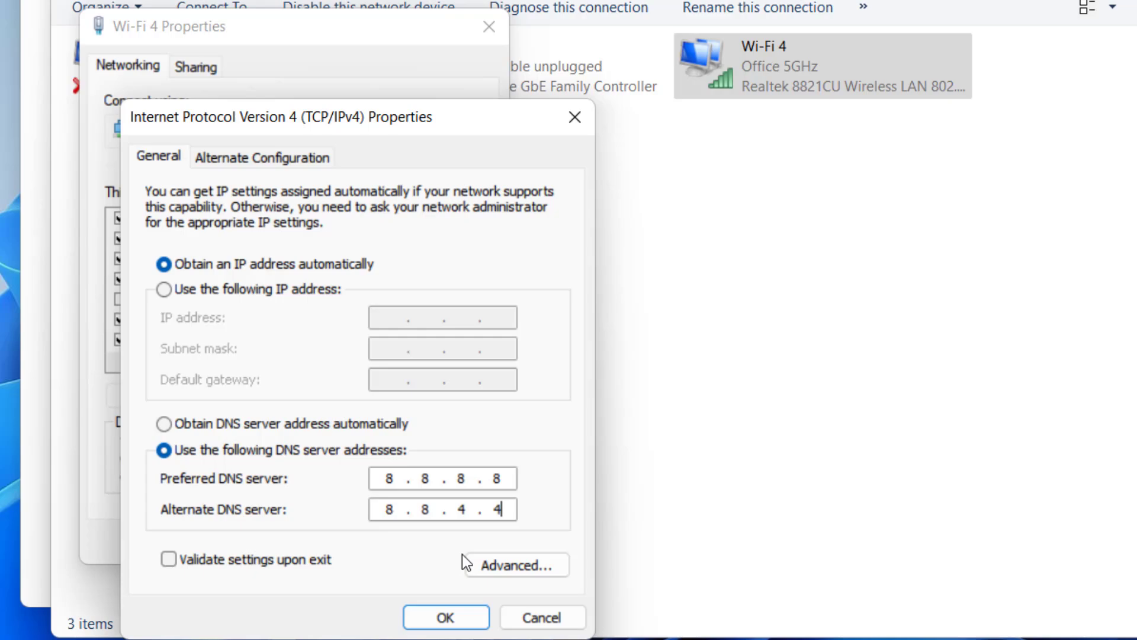
click(445, 617)
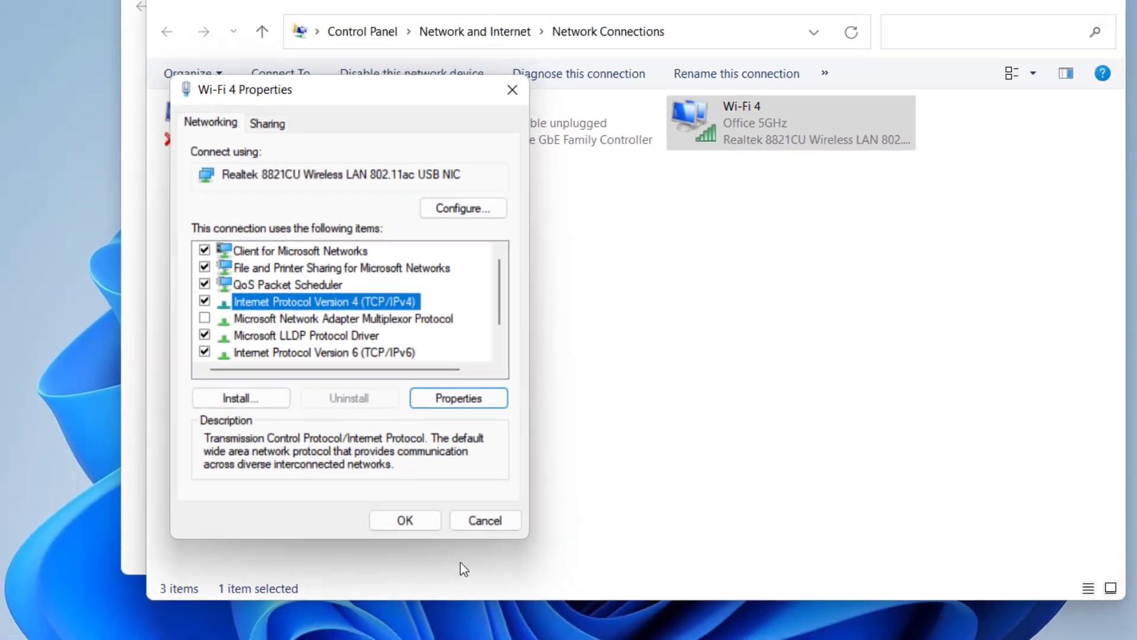
click(414, 524)
Close the Network Connections and Network and Sharing Center windows.
click(961, 95)
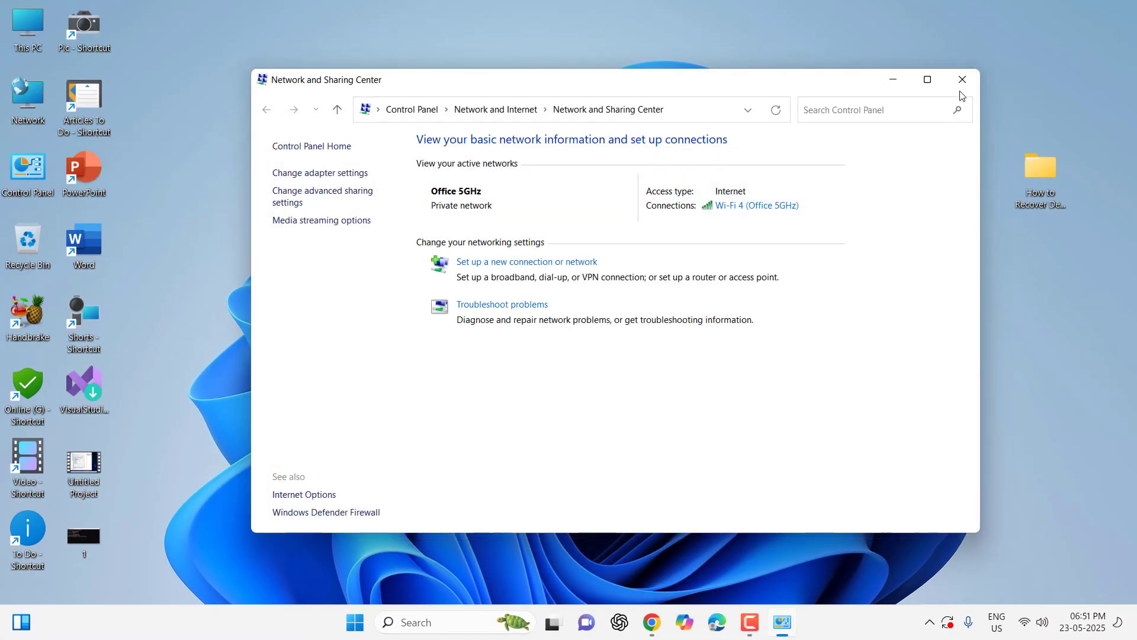
click(961, 79)
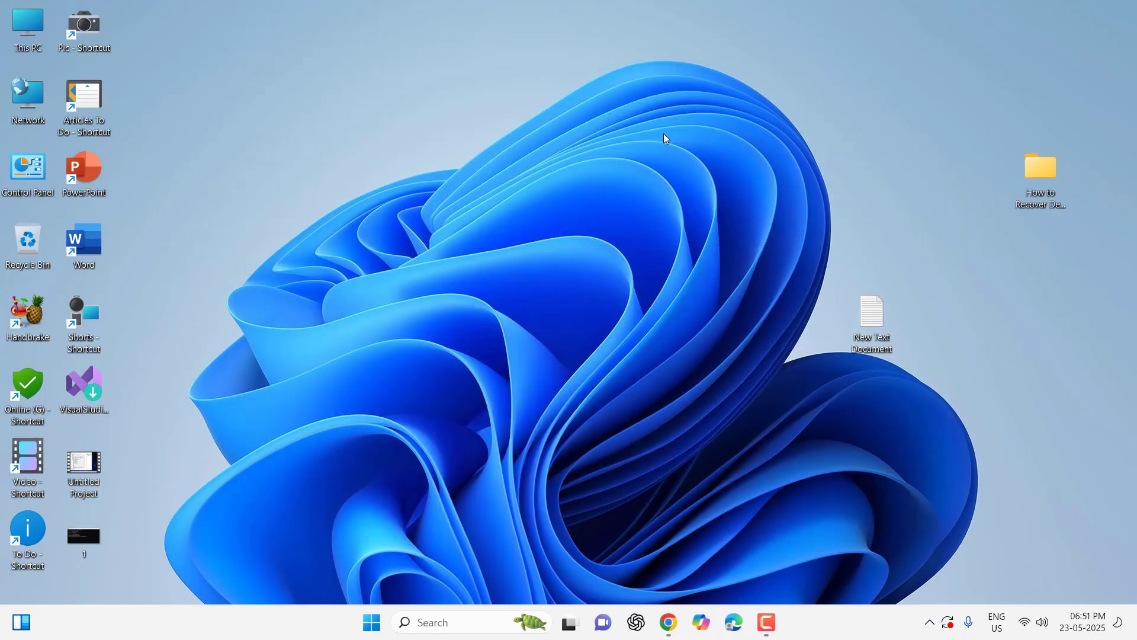